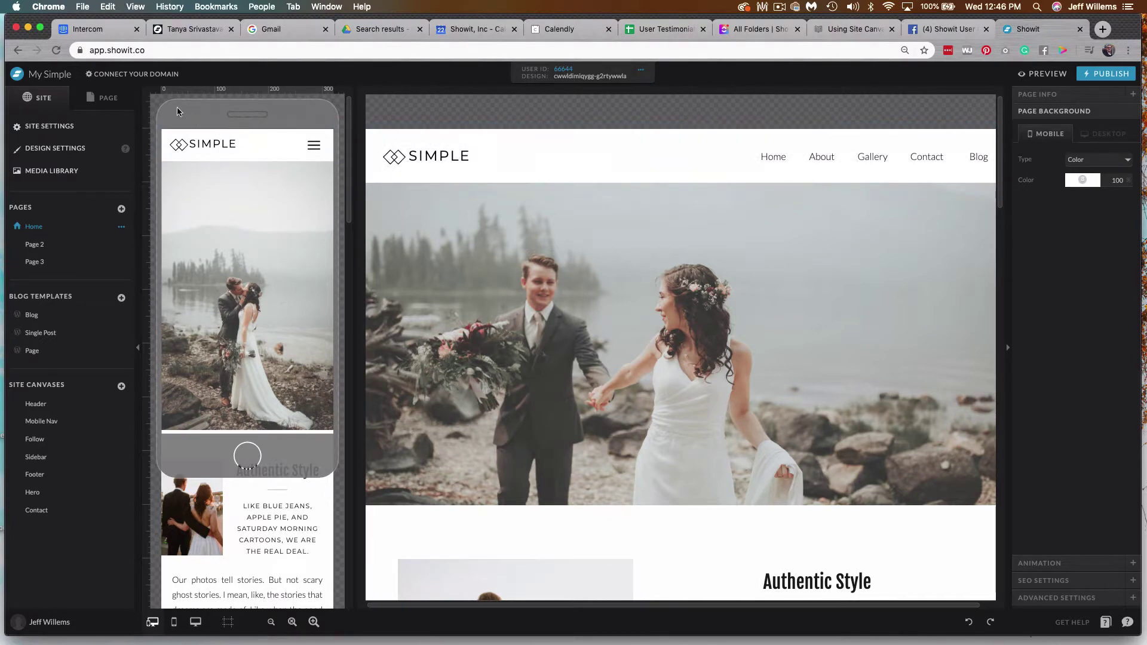
Step: Show the Home page's section list from Header through Contact, Footer and Mobile Nav
click(105, 98)
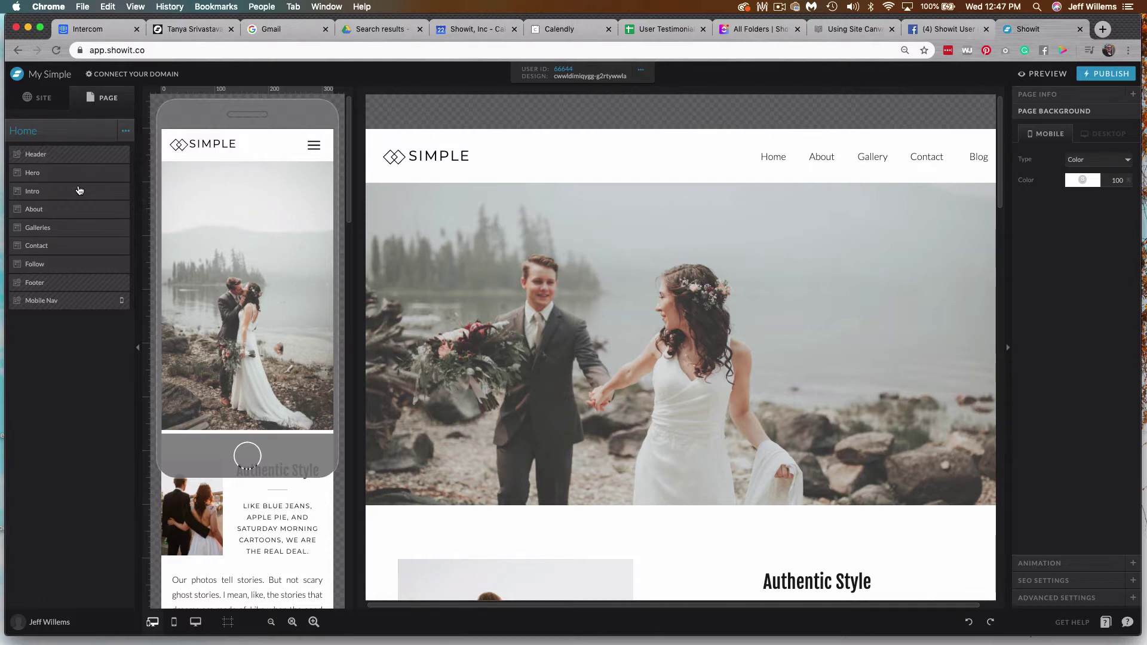
Step: Review the section lists of Page 2 and Page 3 for comparison
click(50, 107)
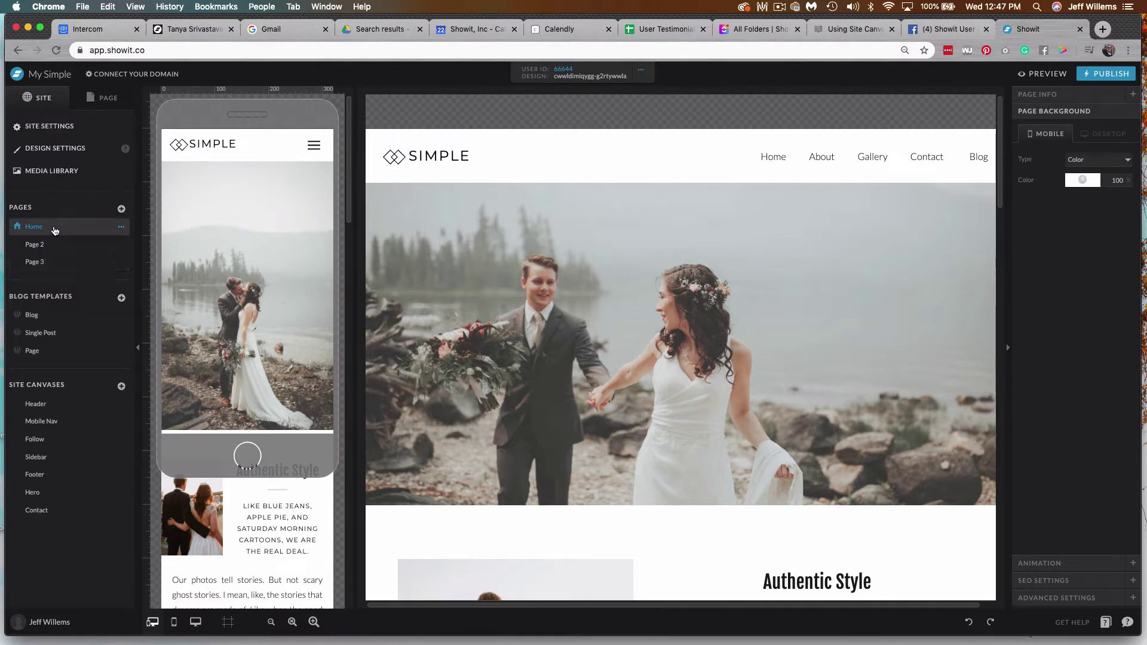
click(34, 244)
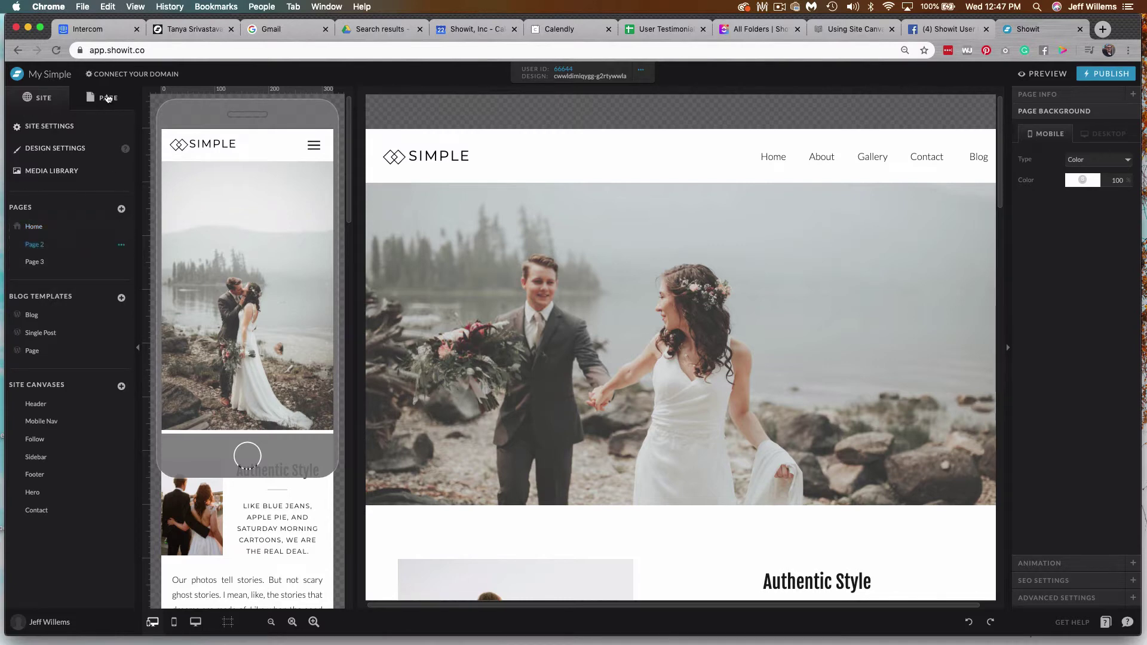
click(108, 100)
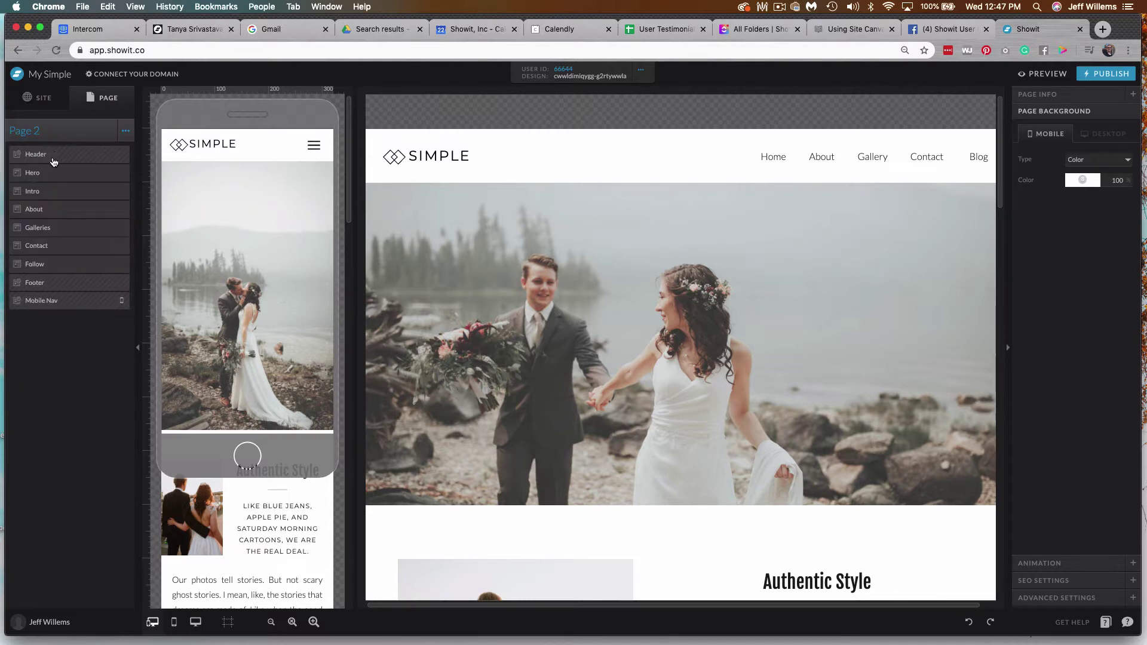
click(50, 99)
click(53, 261)
click(108, 98)
Step: Return to the Home page and select its shared Header site canvas
click(51, 101)
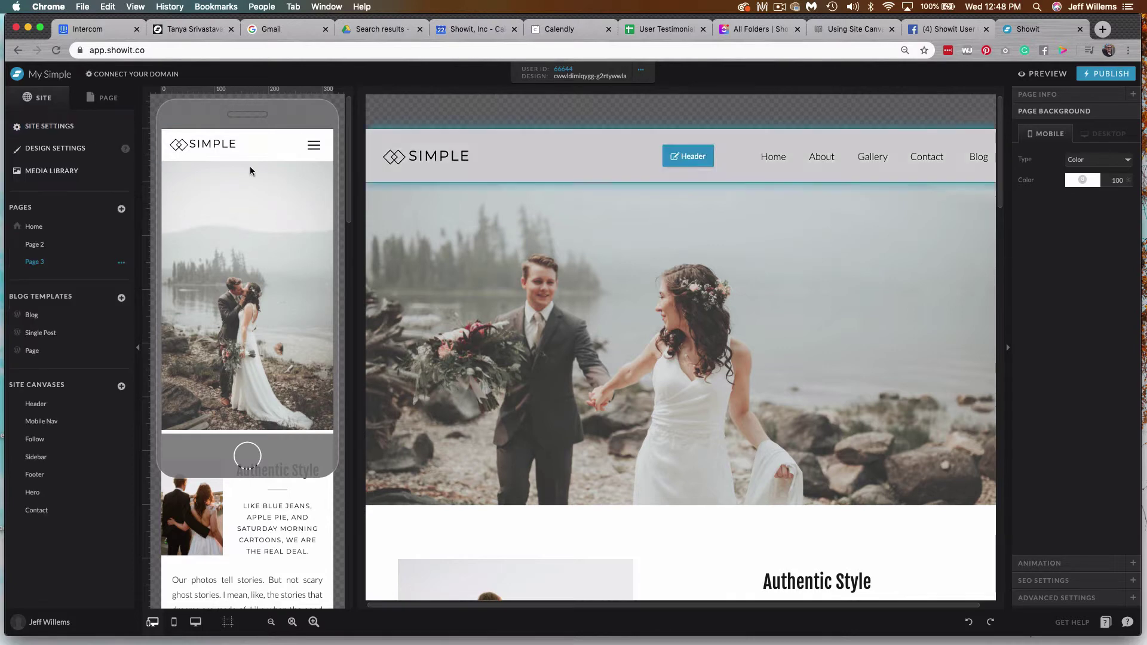
click(77, 229)
click(551, 148)
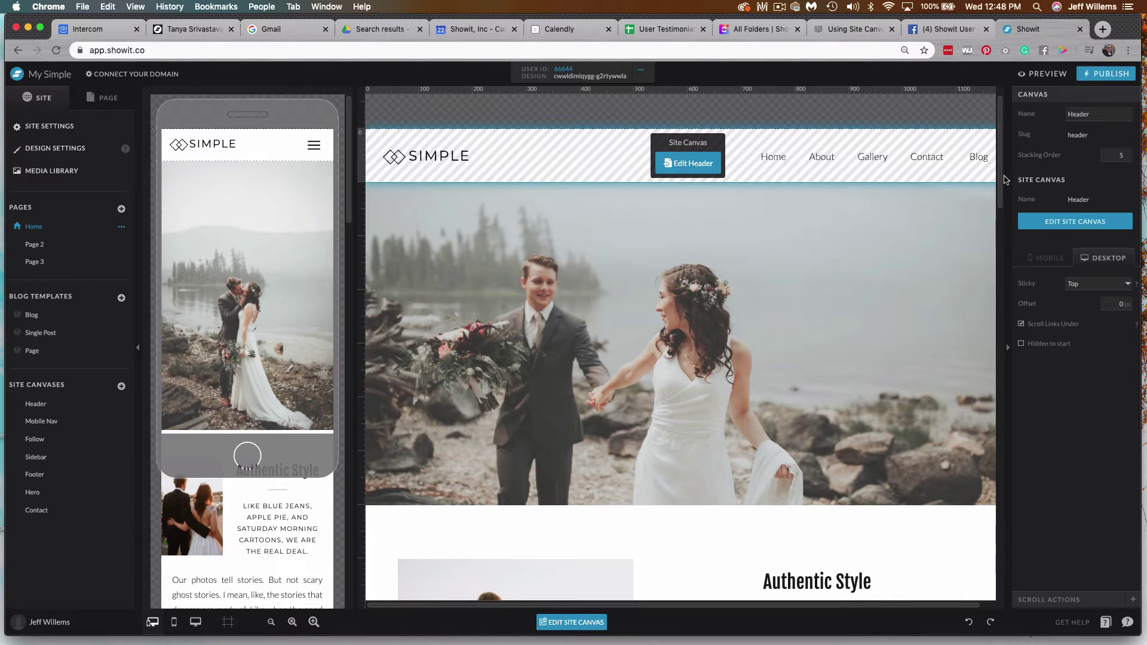
Step: Edit the Header site canvas and replace the About nav link with 'Meet Jeff'
click(1060, 222)
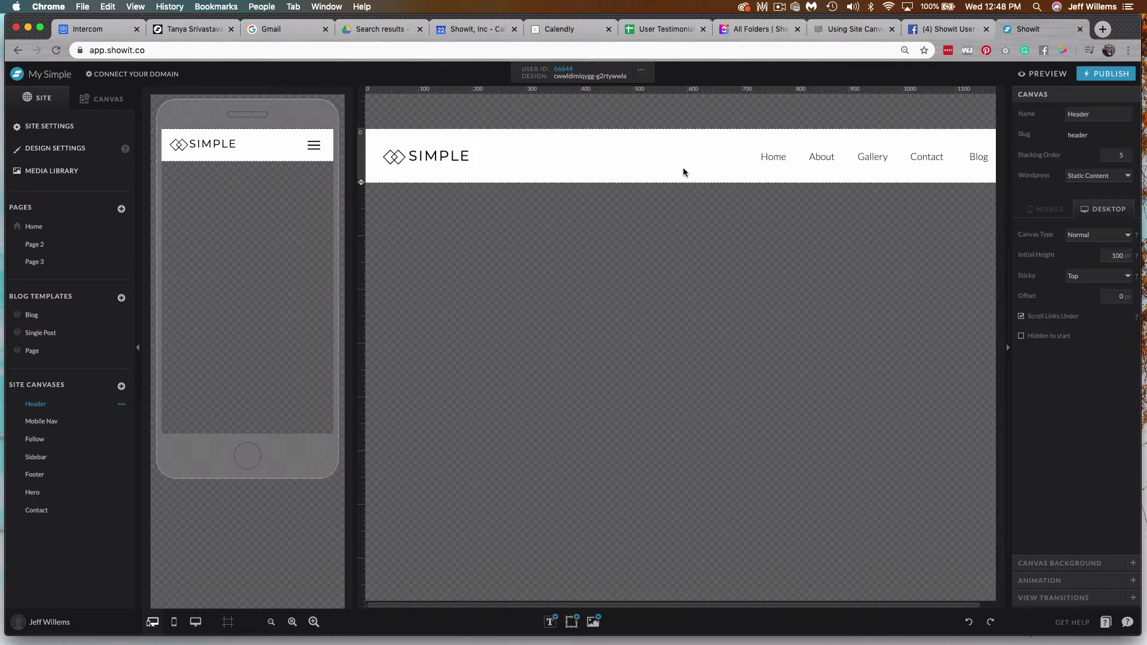
double_click(824, 162)
double_click(825, 157)
text(Jeff)
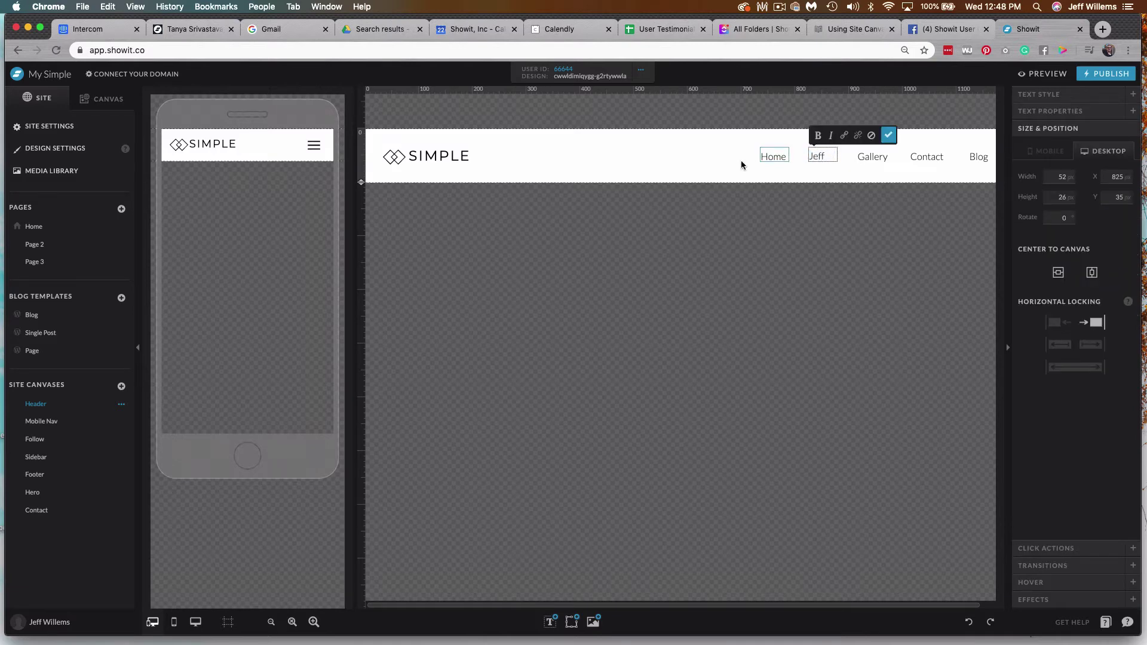
key(Escape)
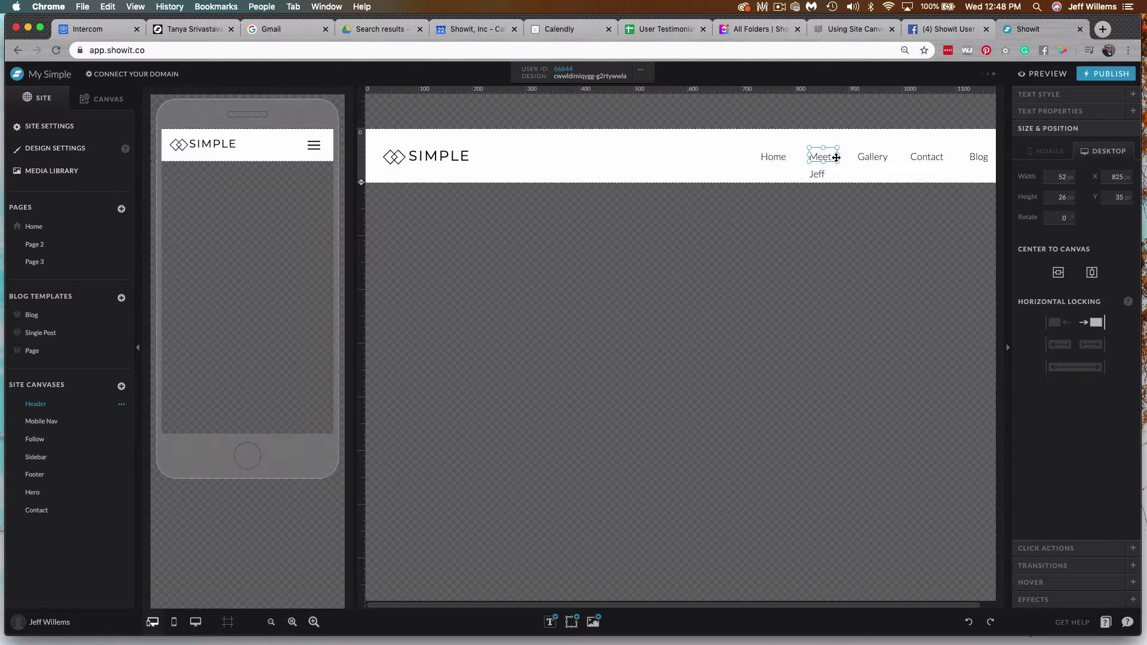
Step: Widen the Meet Jeff text to one line and nudge it left between Home and Gallery
drag(839, 158, 845, 160)
key(Left)
key(Left)
key(Left)
key(Left)
key(Left)
key(Left)
key(Left)
key(Left)
key(Left)
click(723, 163)
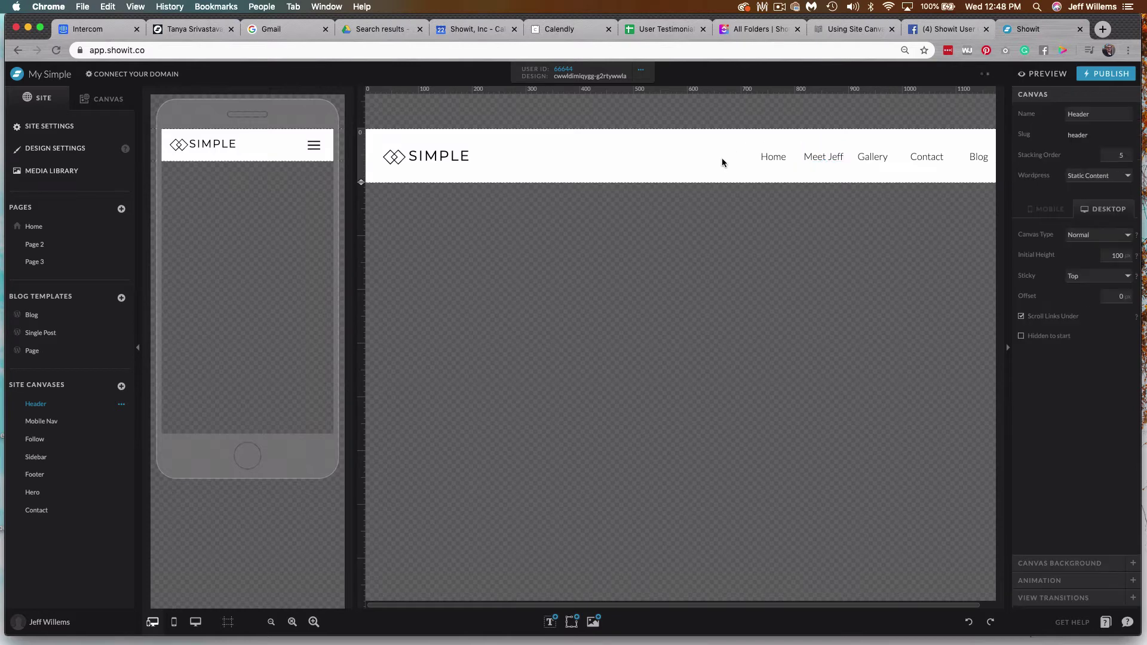
click(823, 160)
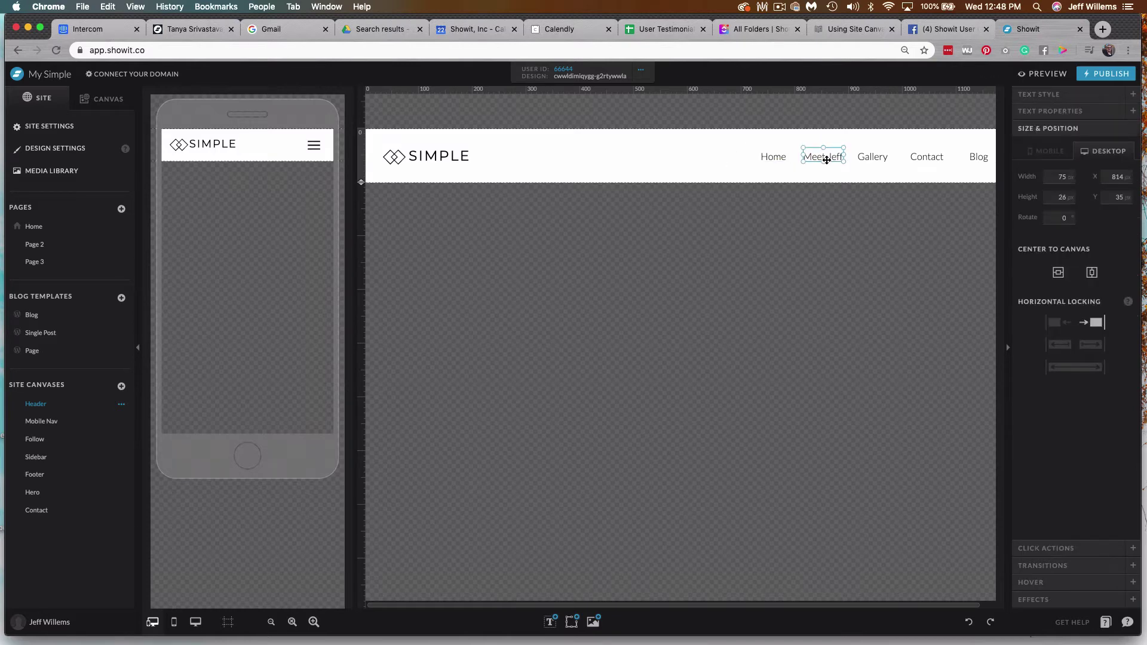
click(702, 172)
Step: Leave the Header canvas and verify Page 2 and Page 3 headers now read Meet Jeff
click(104, 99)
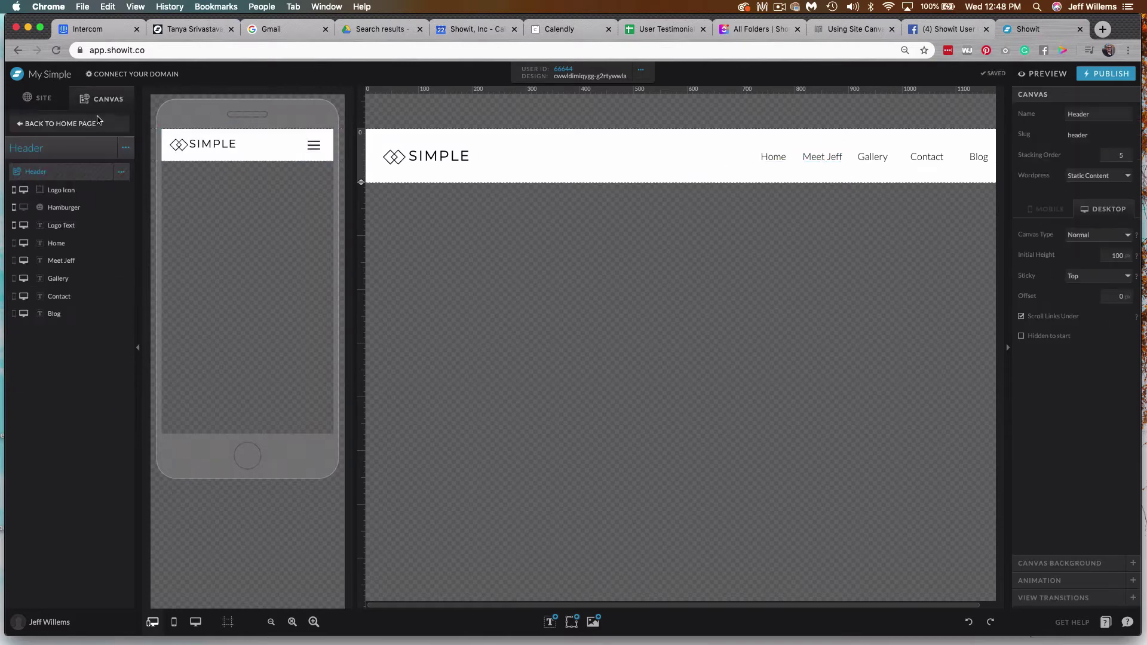
click(70, 125)
mouse_move(773, 166)
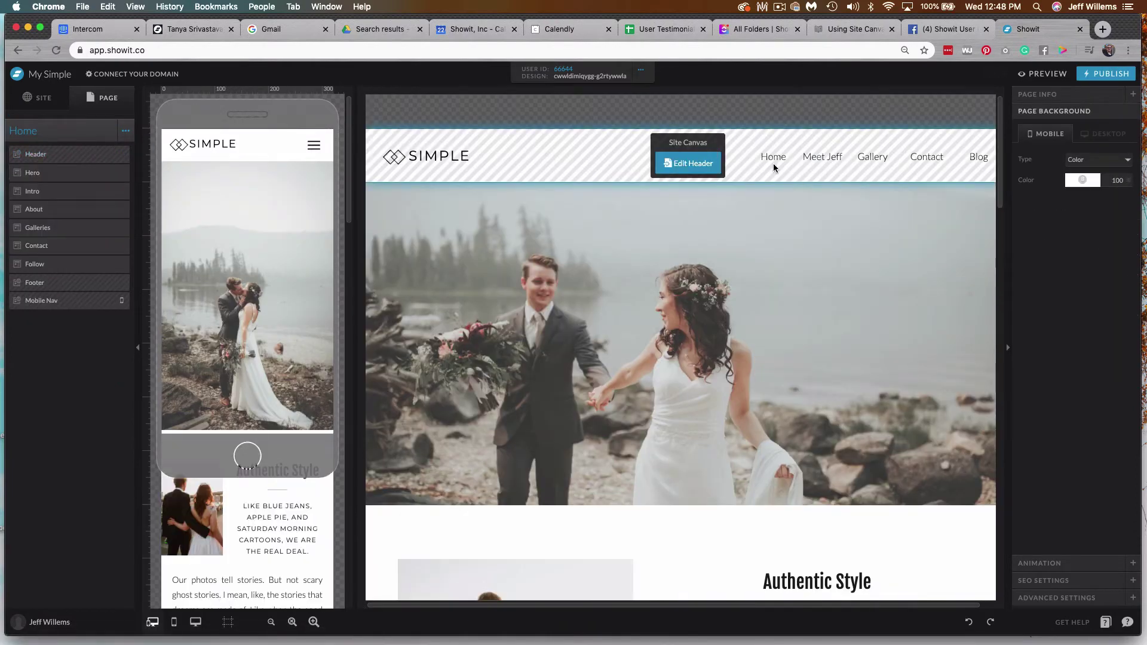
click(40, 98)
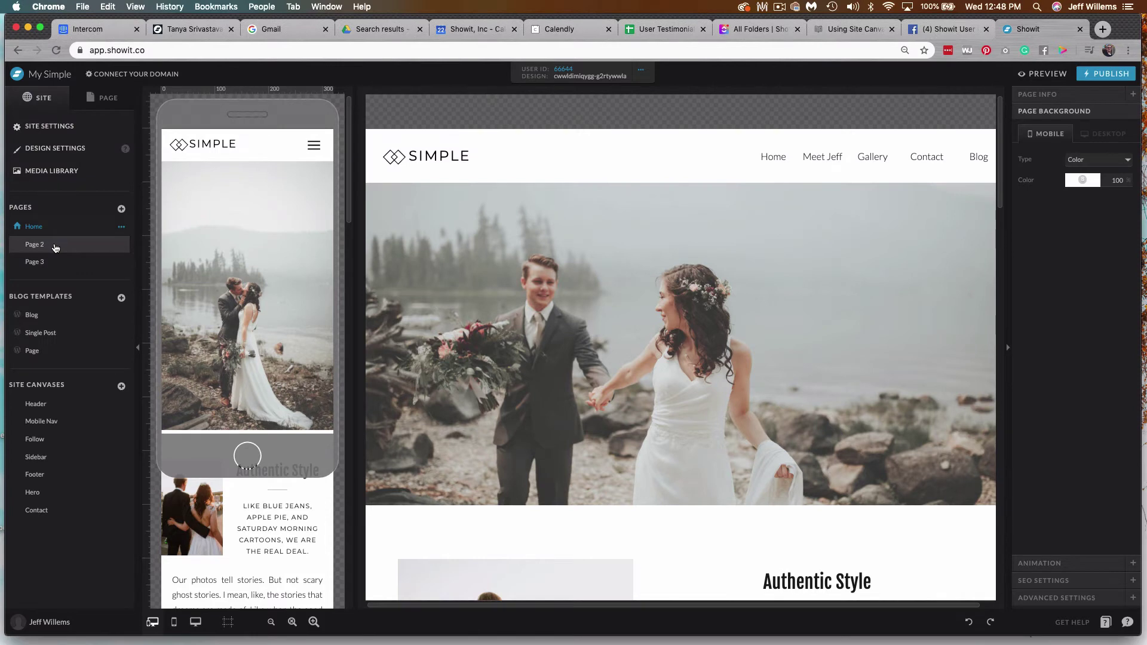
click(34, 245)
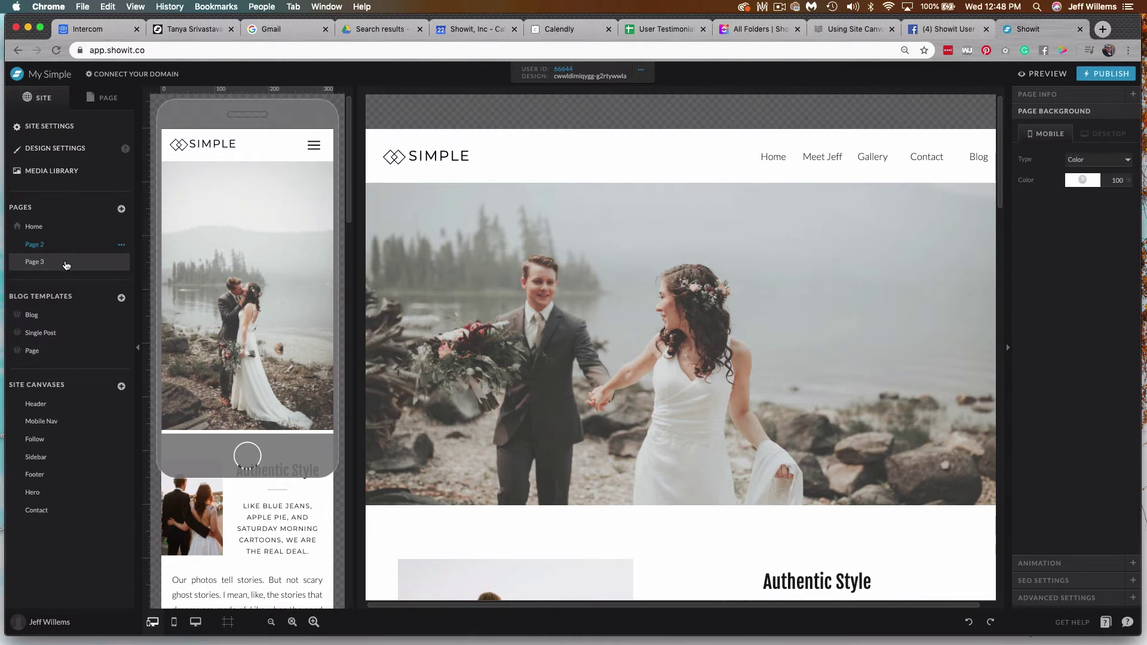
click(66, 263)
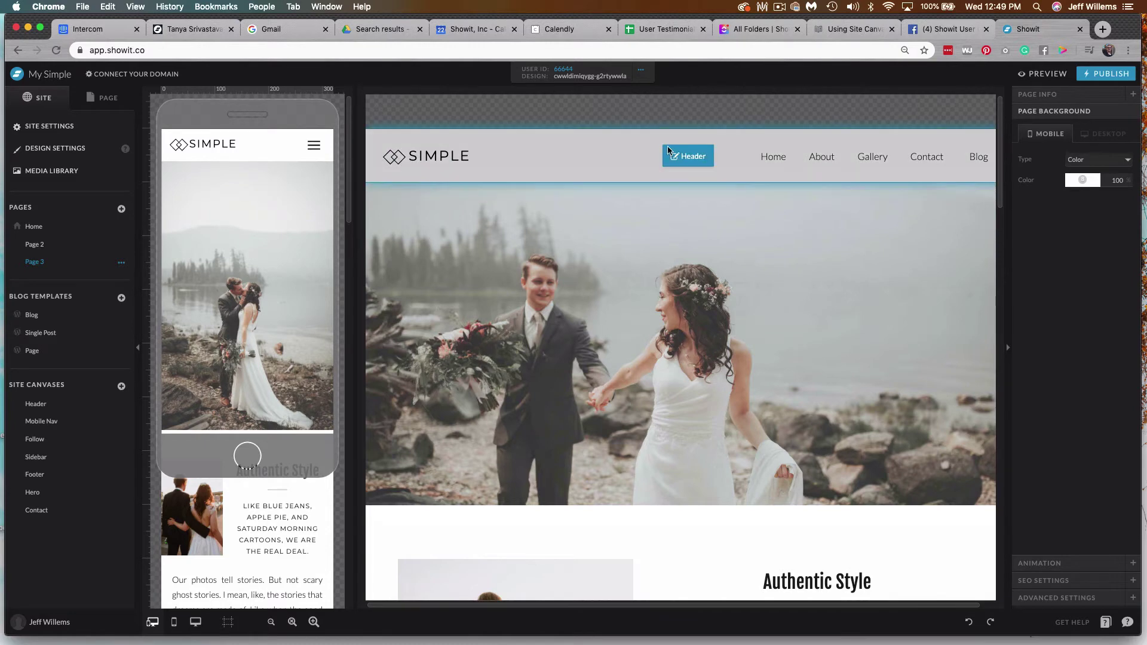
Step: Return to the Home page and list its sections
mouse_move(669, 151)
click(52, 227)
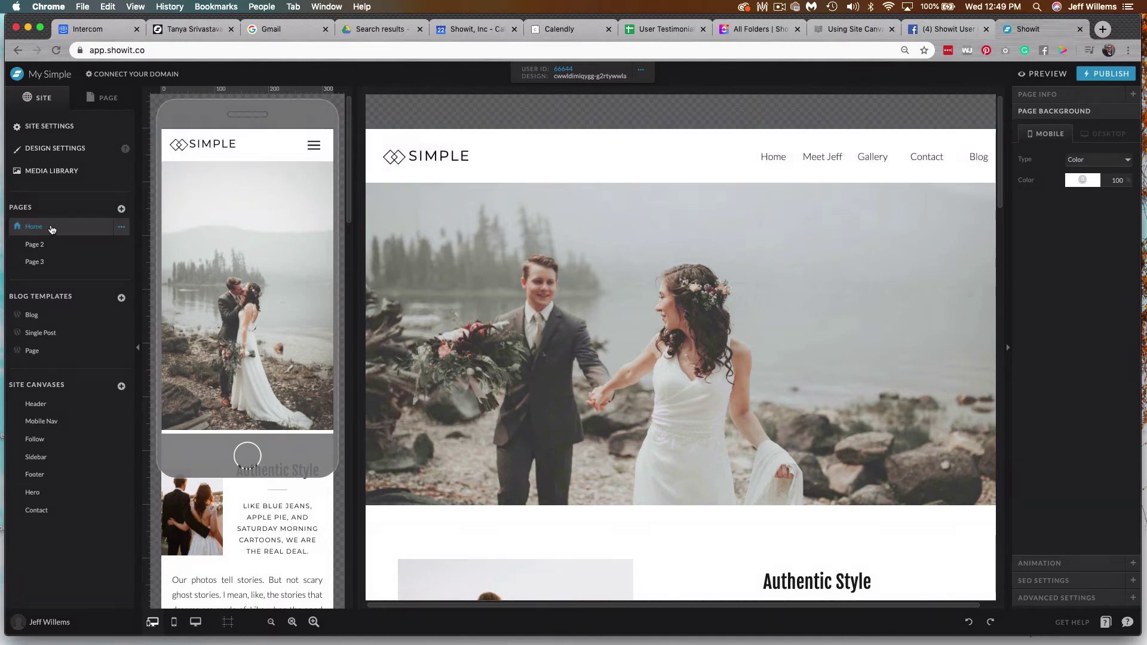
click(106, 223)
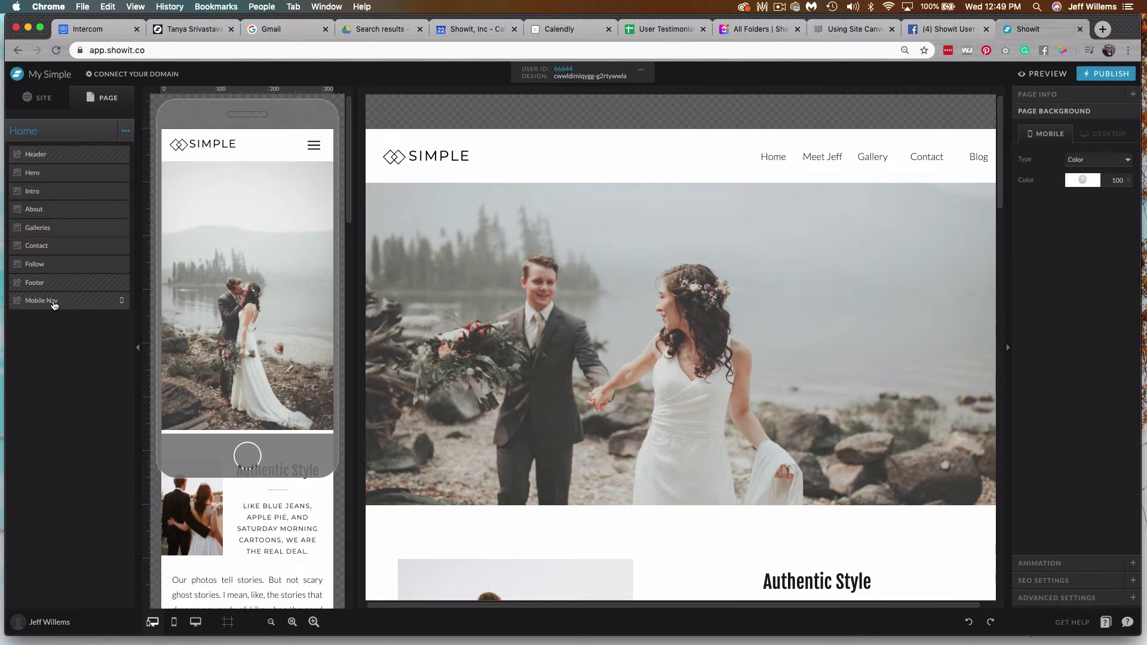
Step: Convert the Home page's Contact section into a site canvas named Contact-1
click(71, 248)
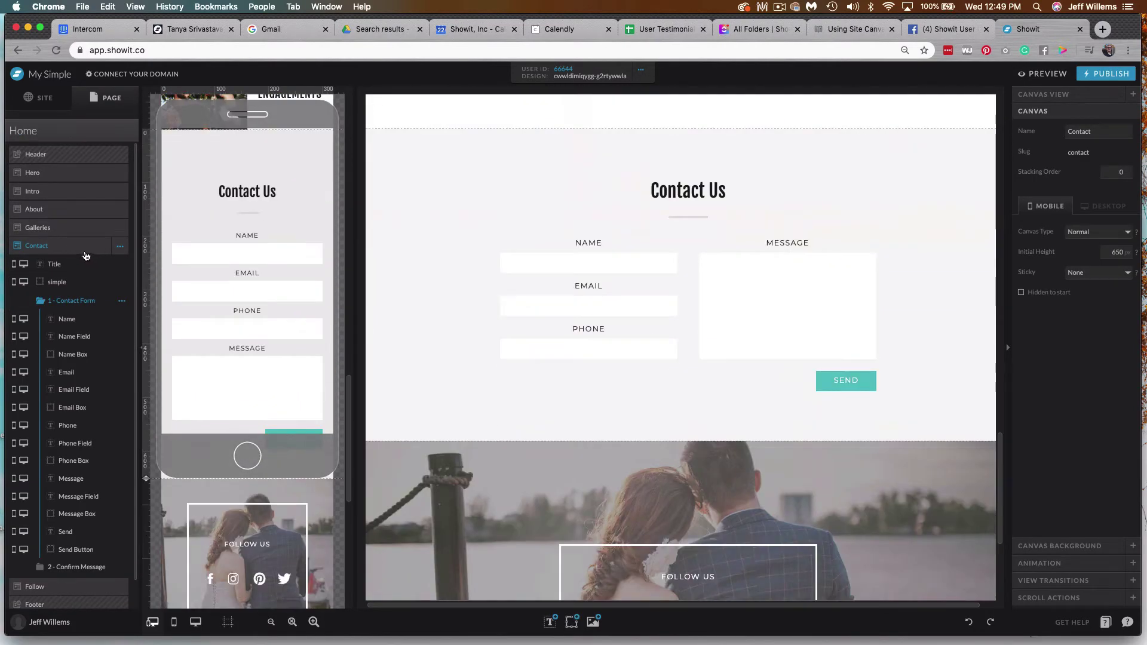
click(118, 249)
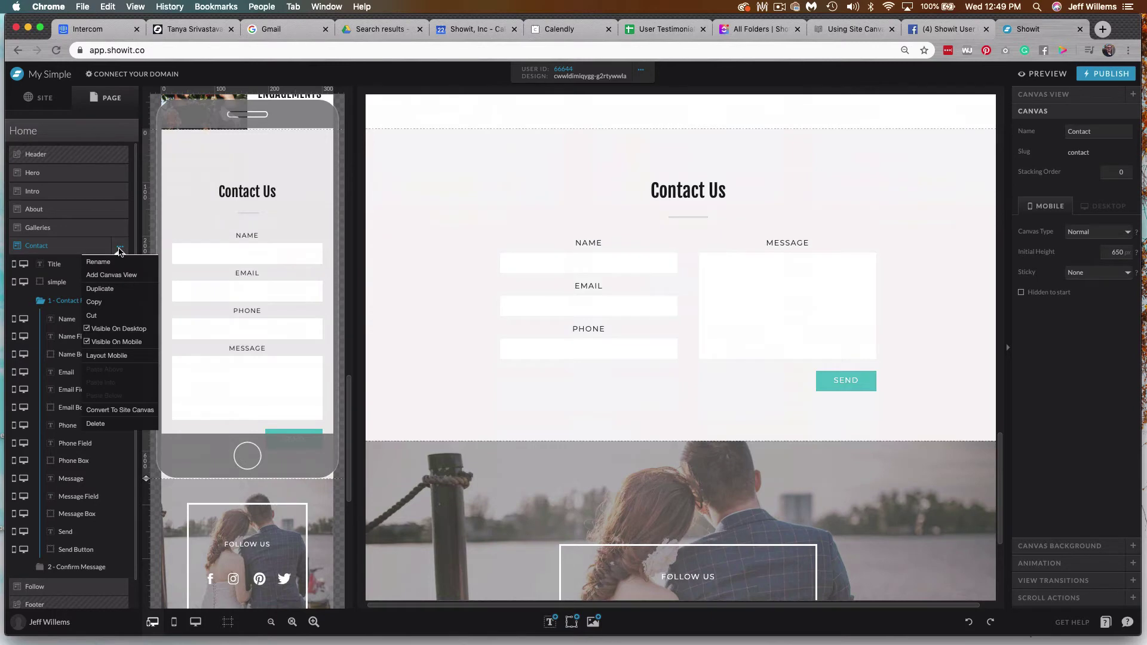
click(143, 411)
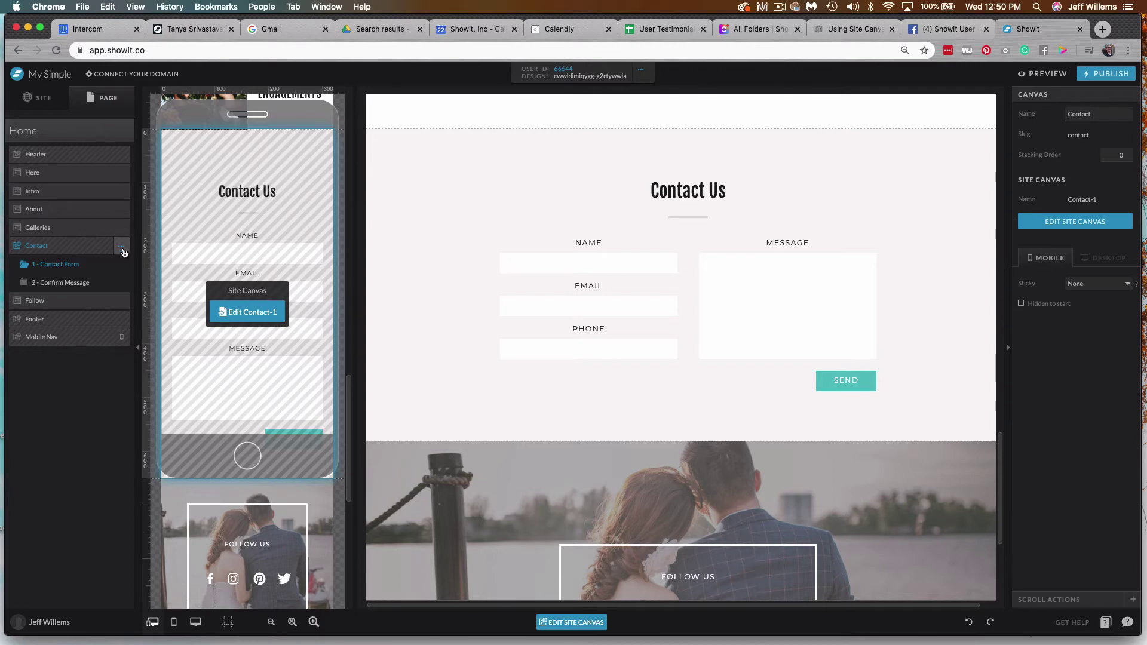
Step: Go back to the site-wide pages and site canvases overview
click(124, 249)
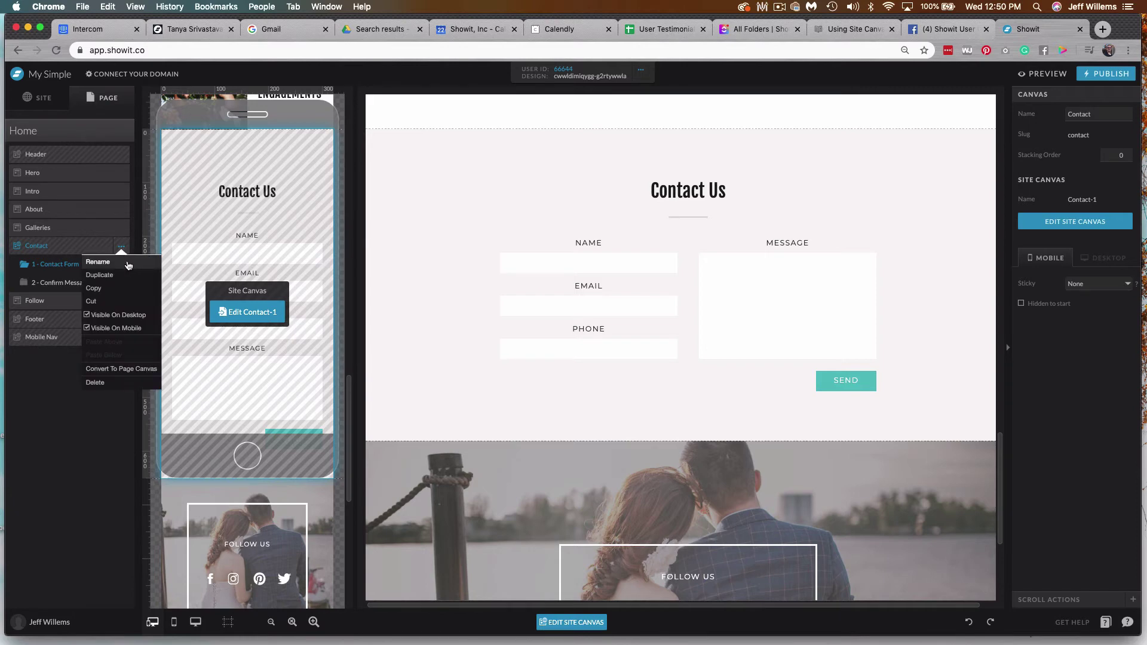
click(109, 299)
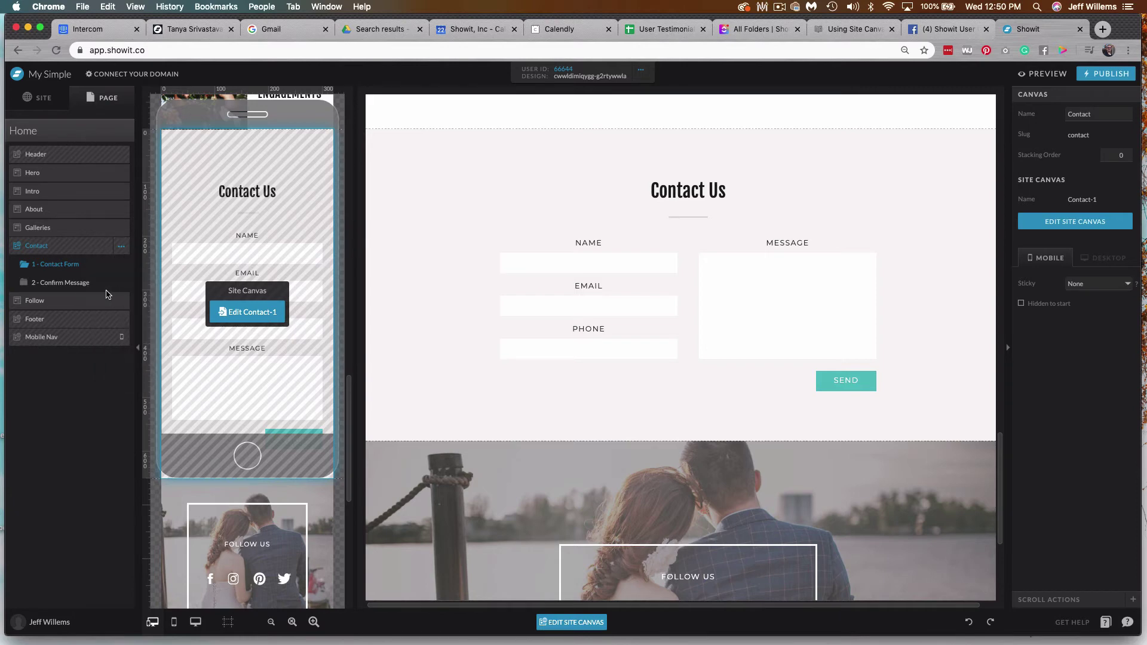
click(49, 108)
Step: Make Page 2's Contact section use the shared Contact-1 site canvas
click(68, 244)
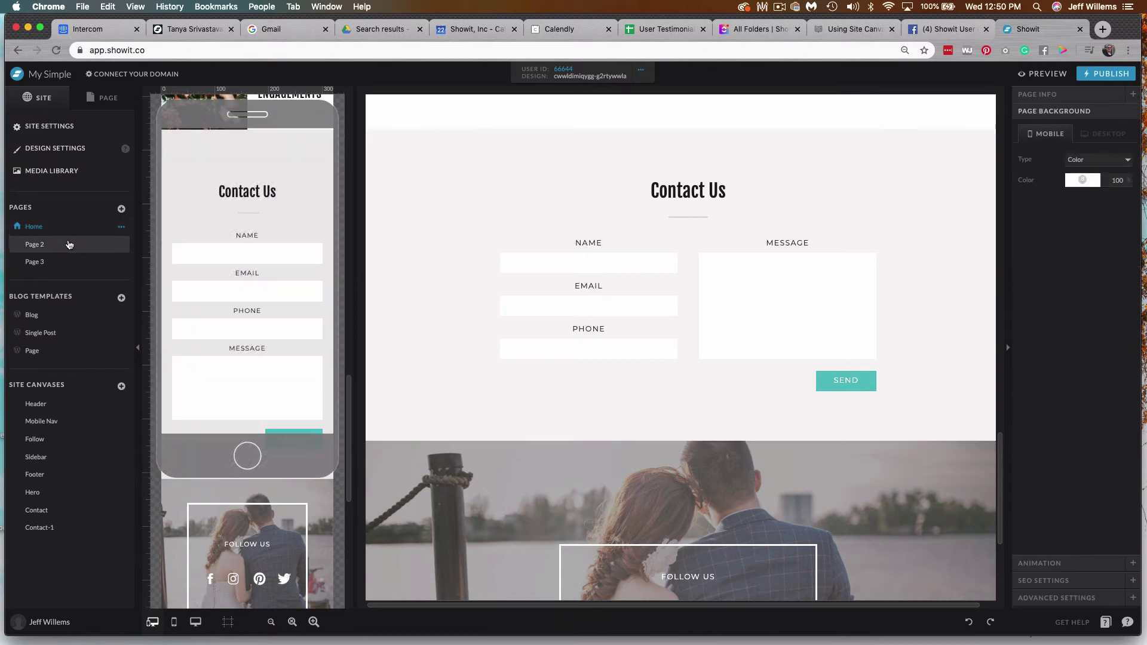
click(98, 101)
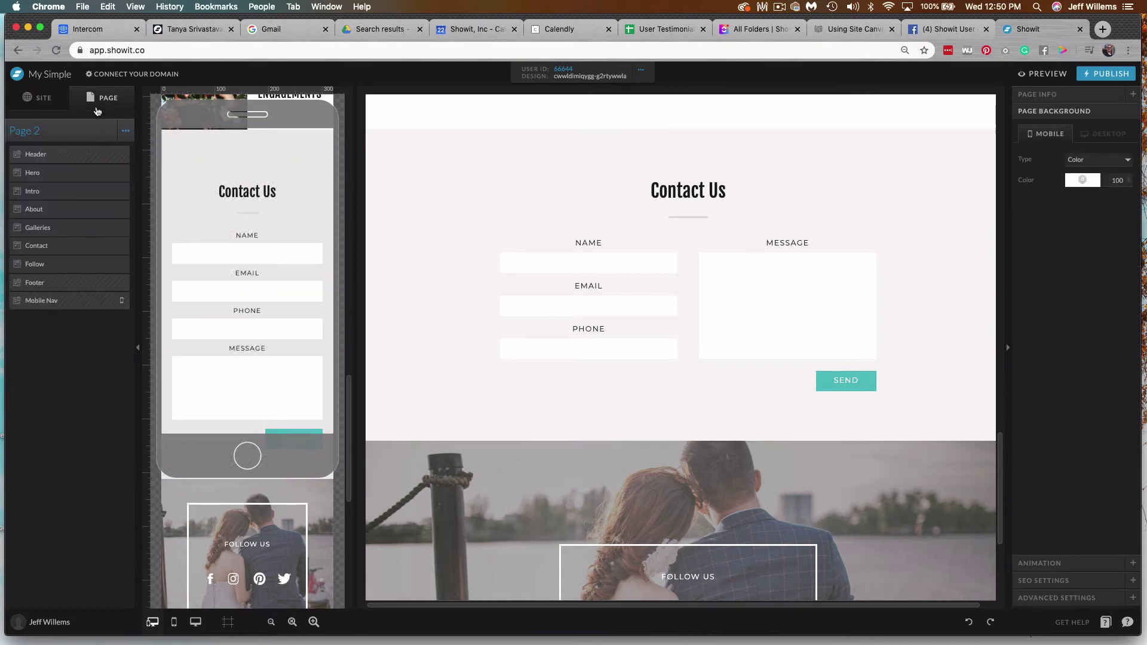
click(90, 250)
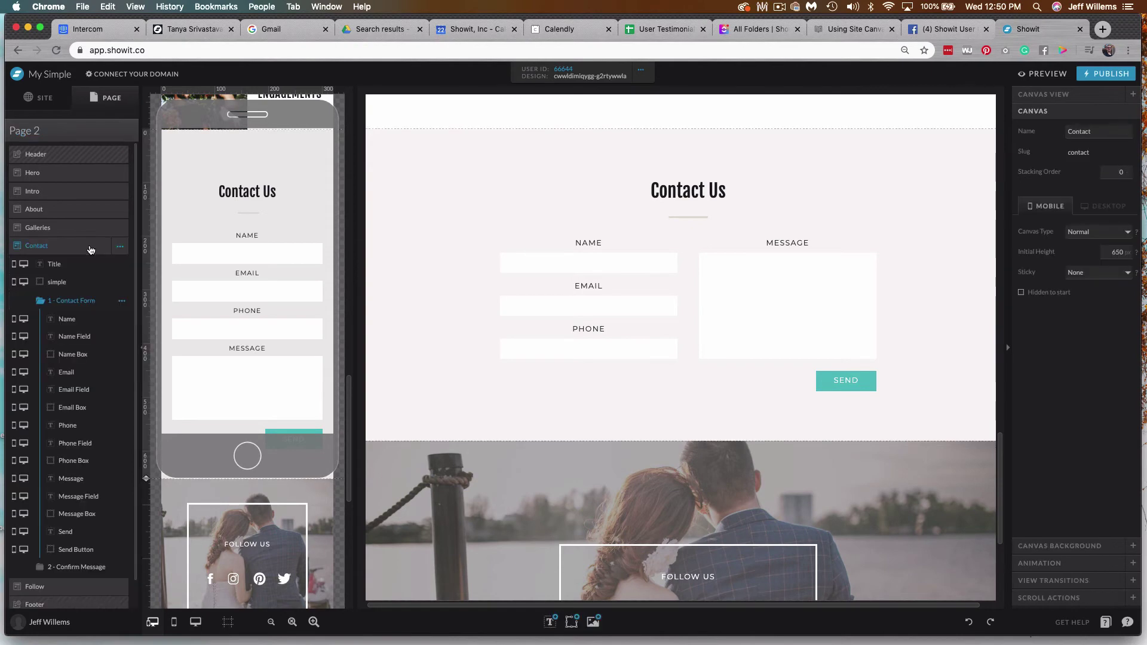
click(120, 249)
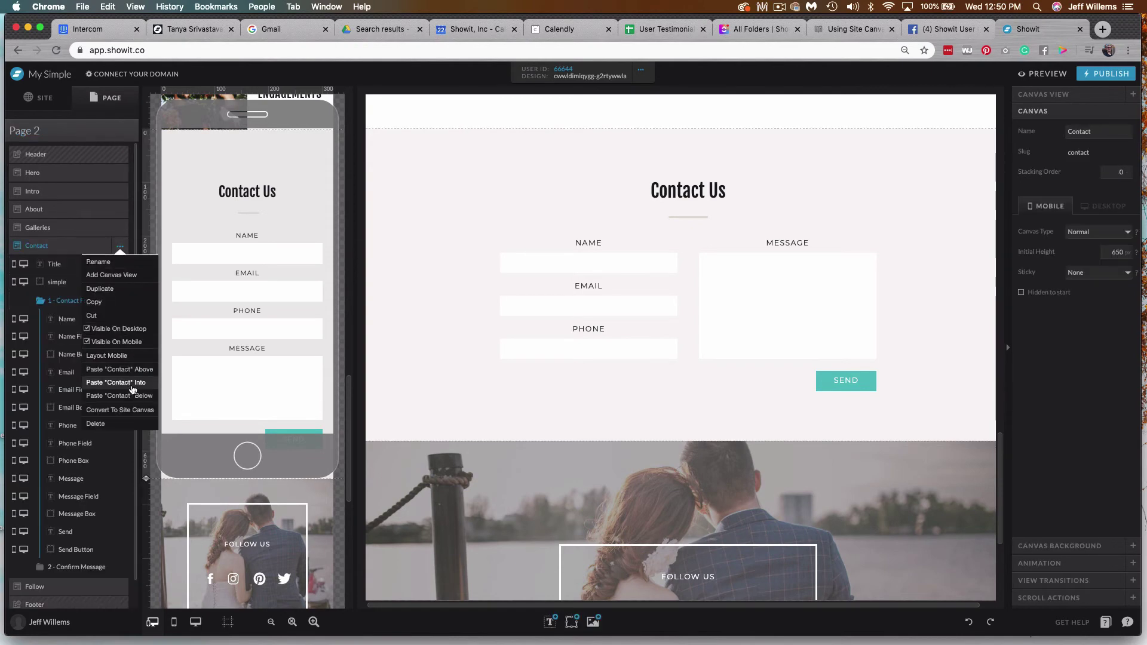
mouse_move(116, 383)
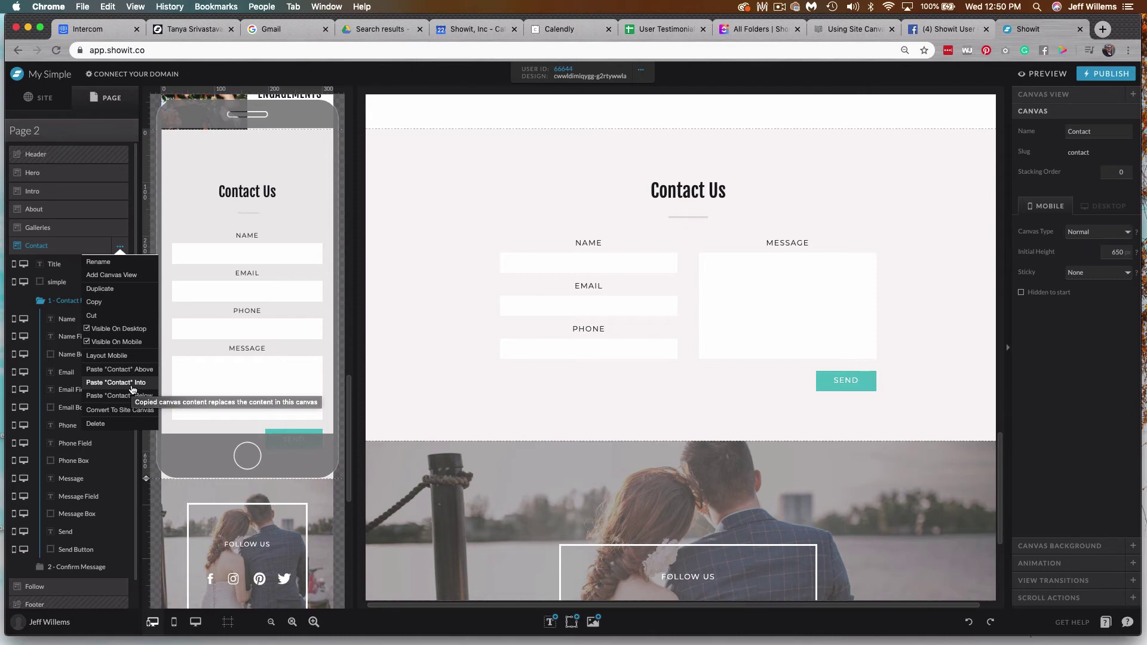
click(132, 389)
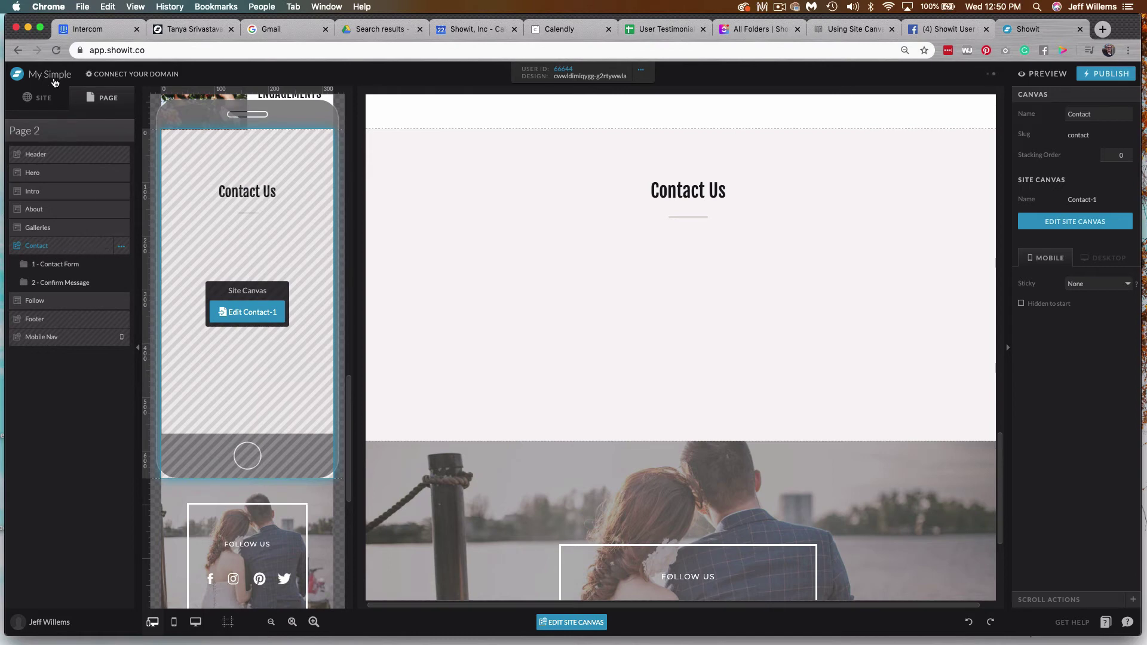
Step: Switch to Page 3 and show its section list
click(43, 97)
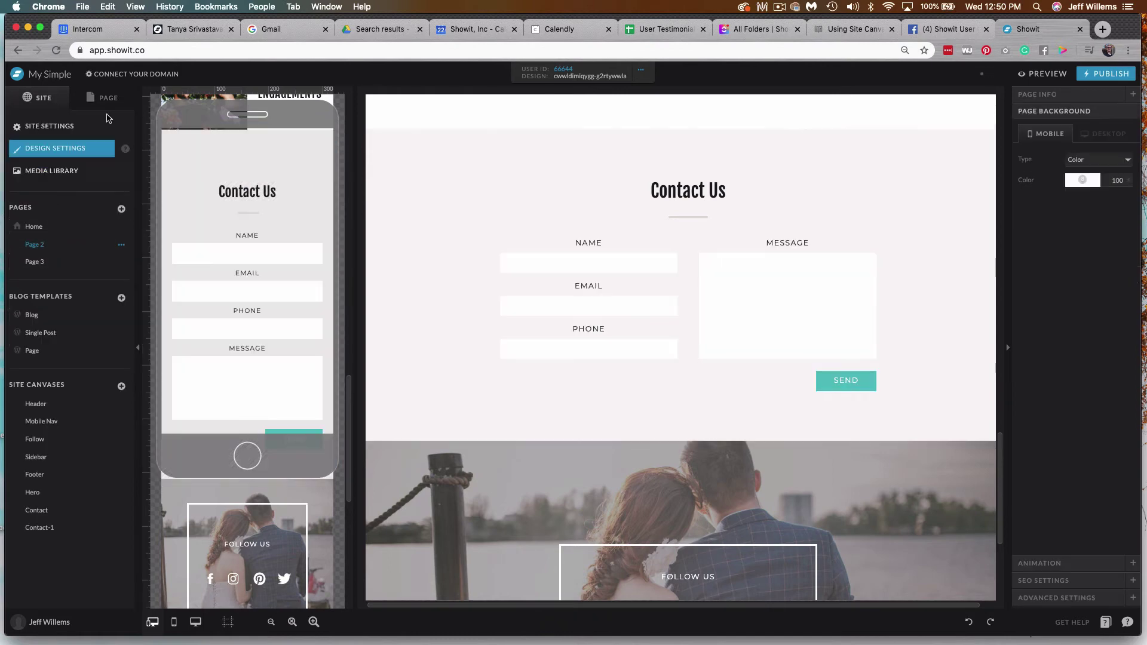
click(108, 97)
Step: Delete Page 3's original Contact section and add the Contact site canvas as its last section
key(Delete)
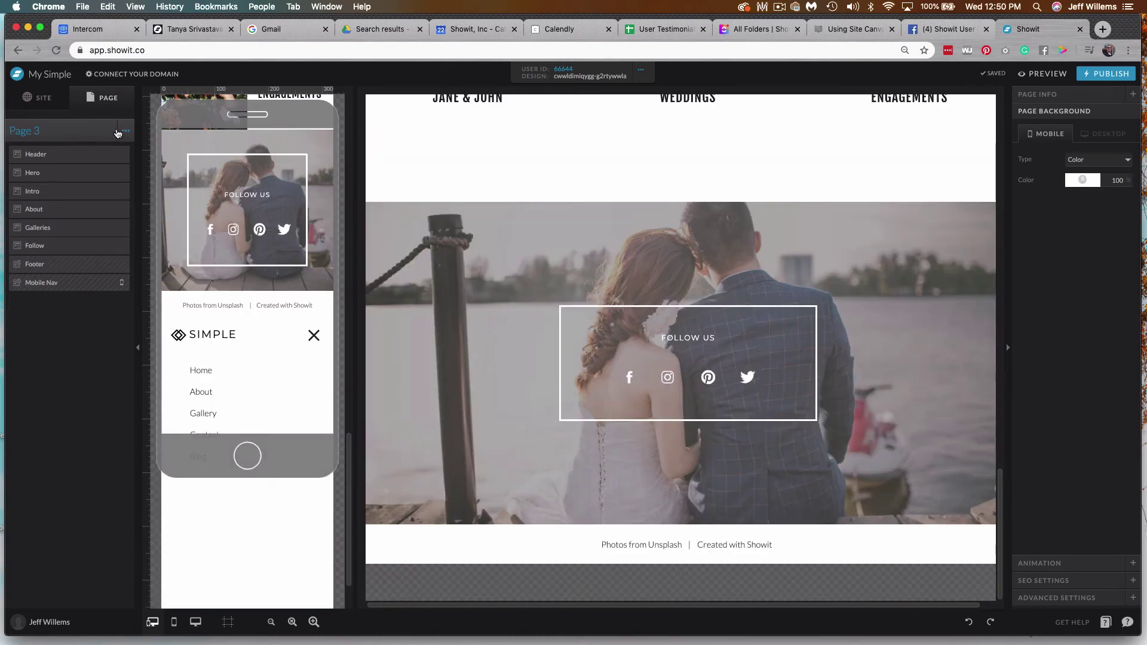
click(126, 131)
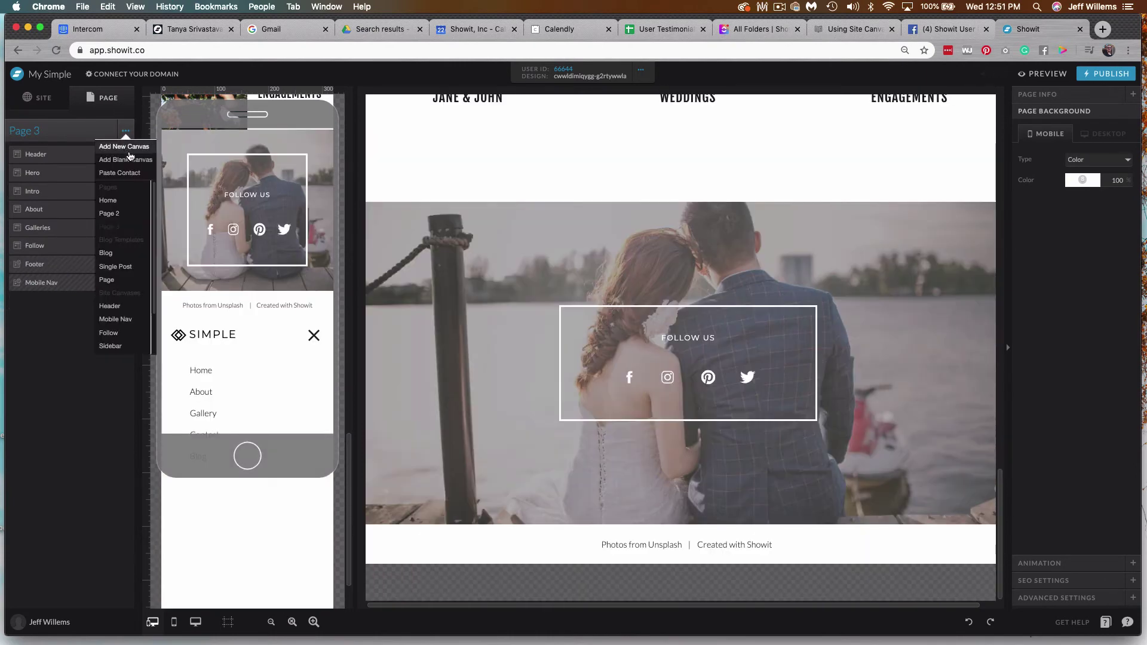
click(122, 147)
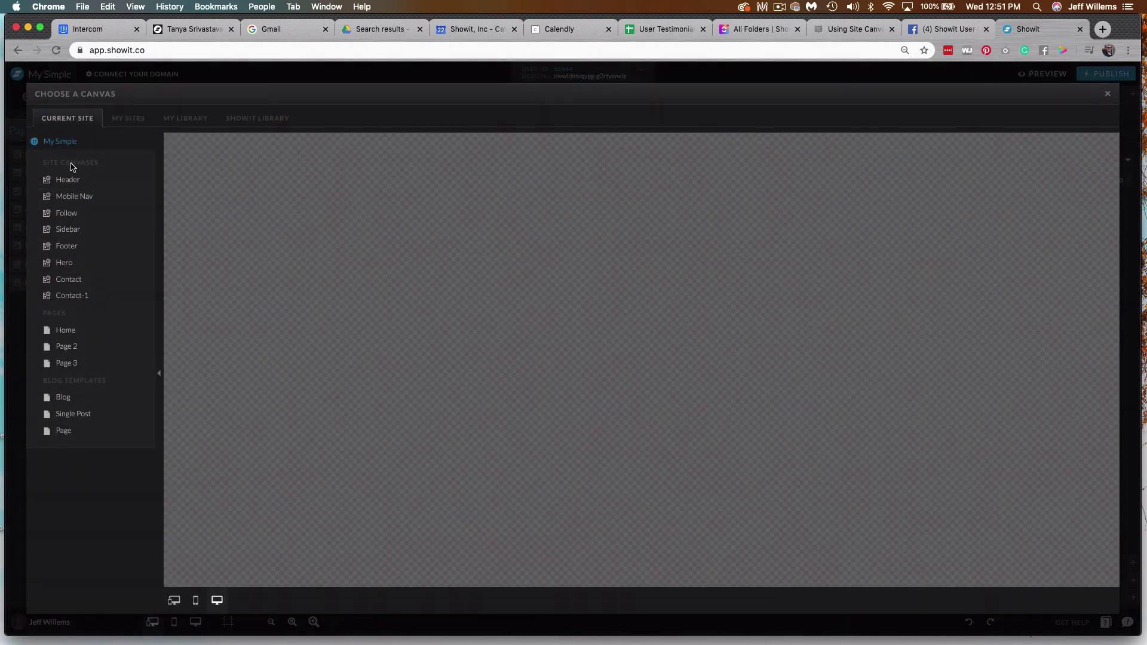
click(78, 281)
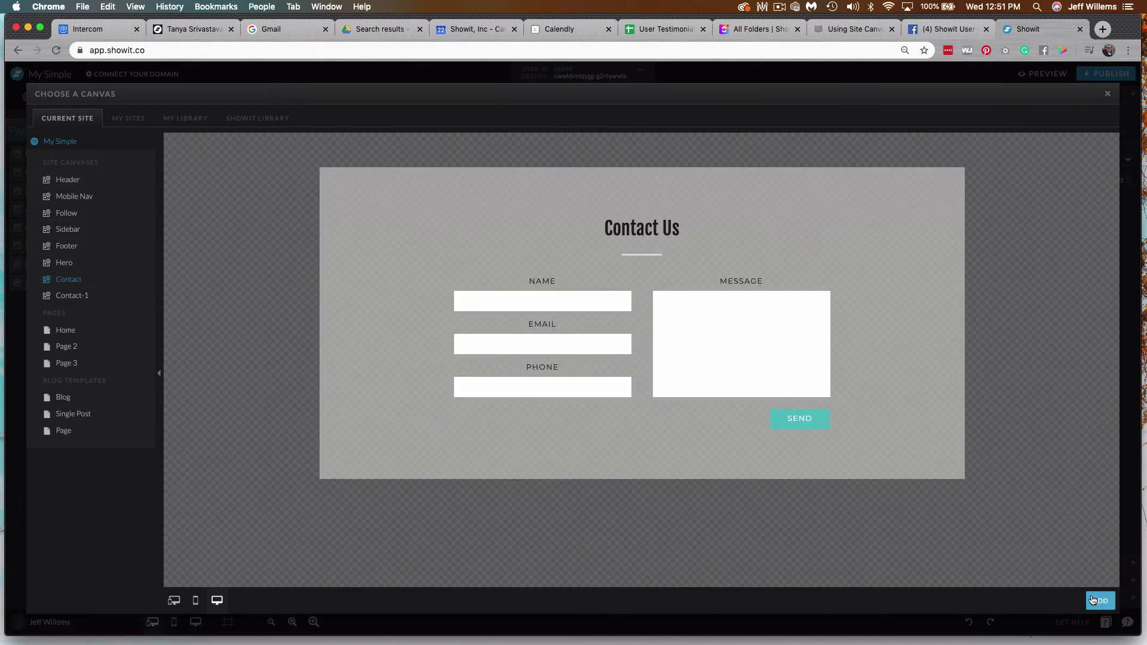
click(1095, 600)
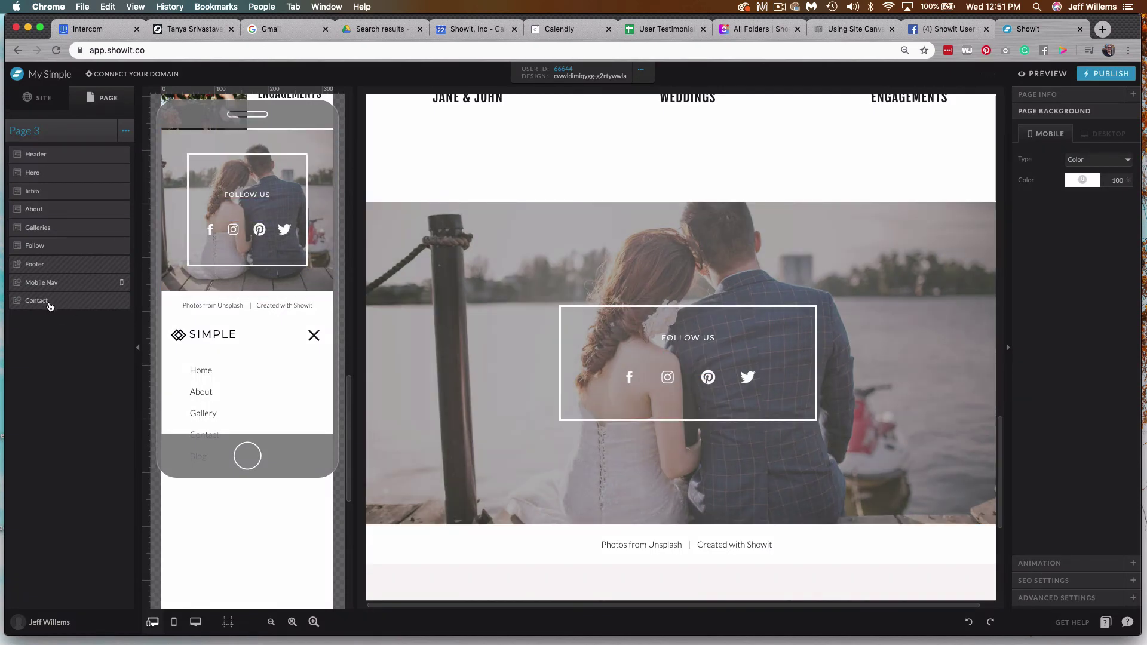
Step: Move Page 3's Contact site canvas up between Galleries and Follow and select it
drag(50, 306, 52, 255)
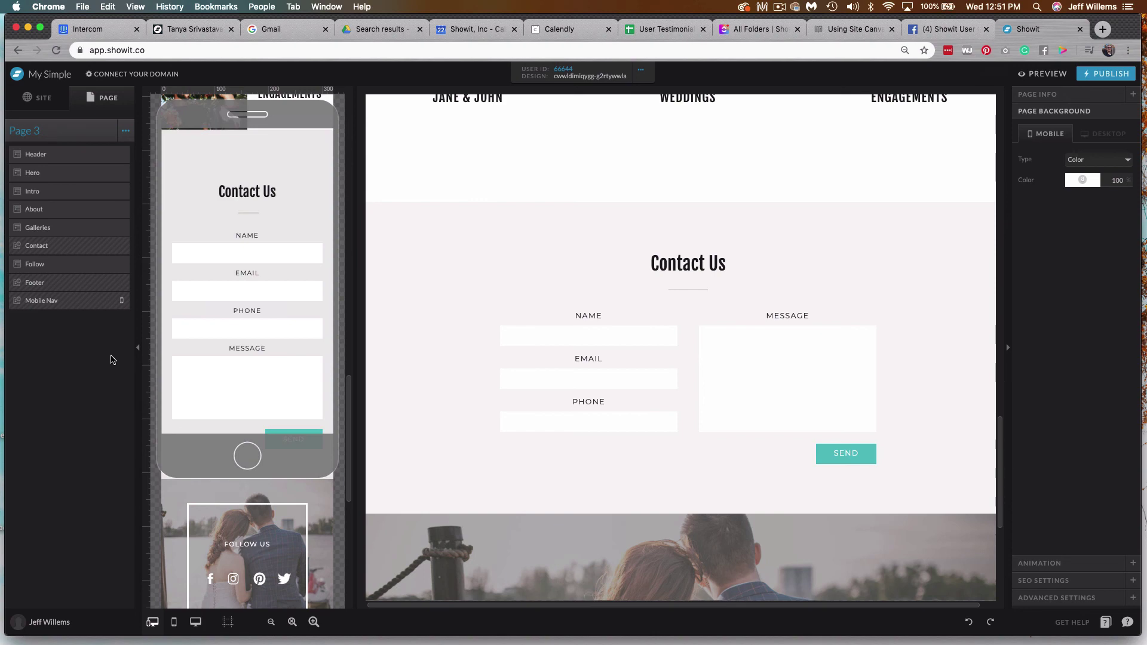
scroll(279, 356, down, 1)
scroll(279, 355, down, 2)
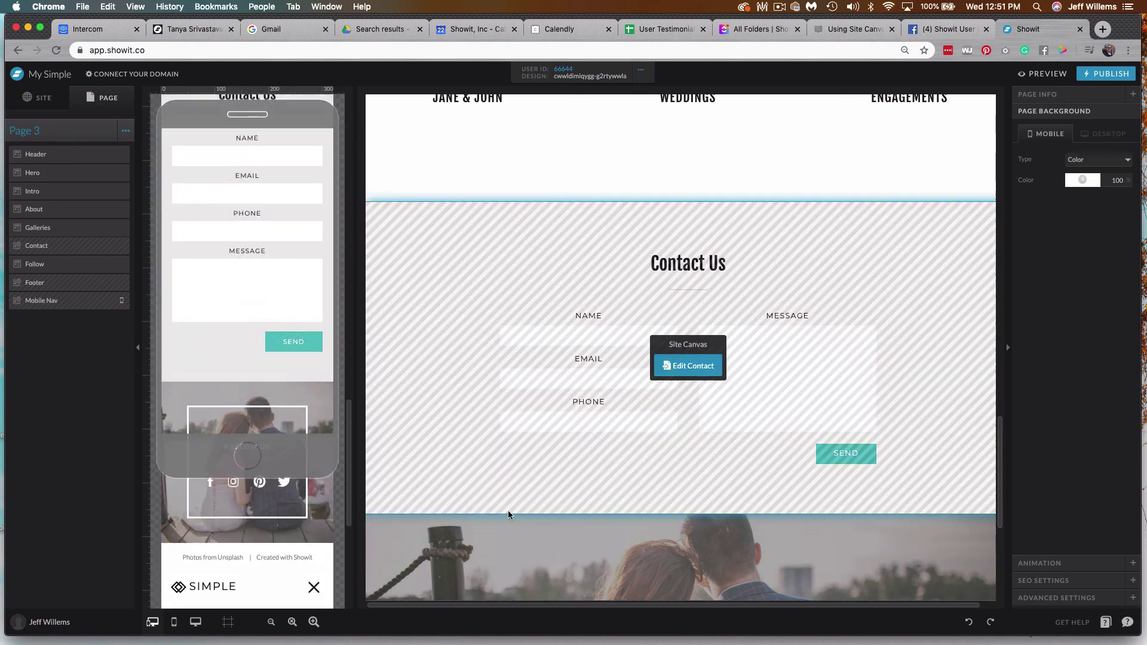
scroll(516, 510, down, 2)
scroll(762, 509, down, 2)
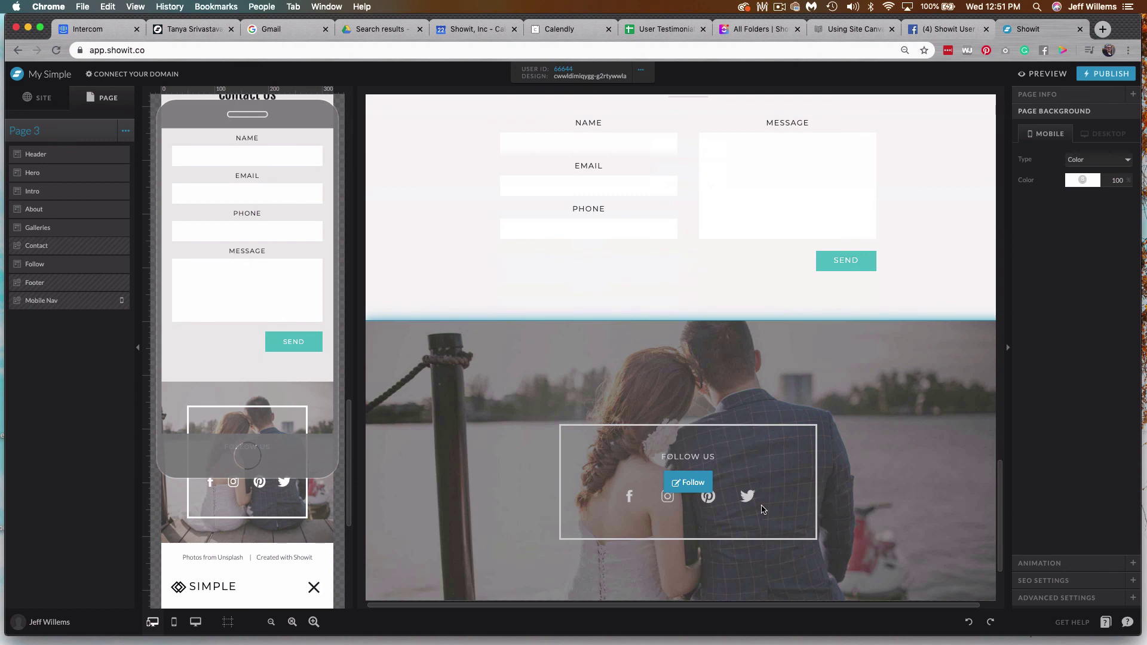
click(667, 280)
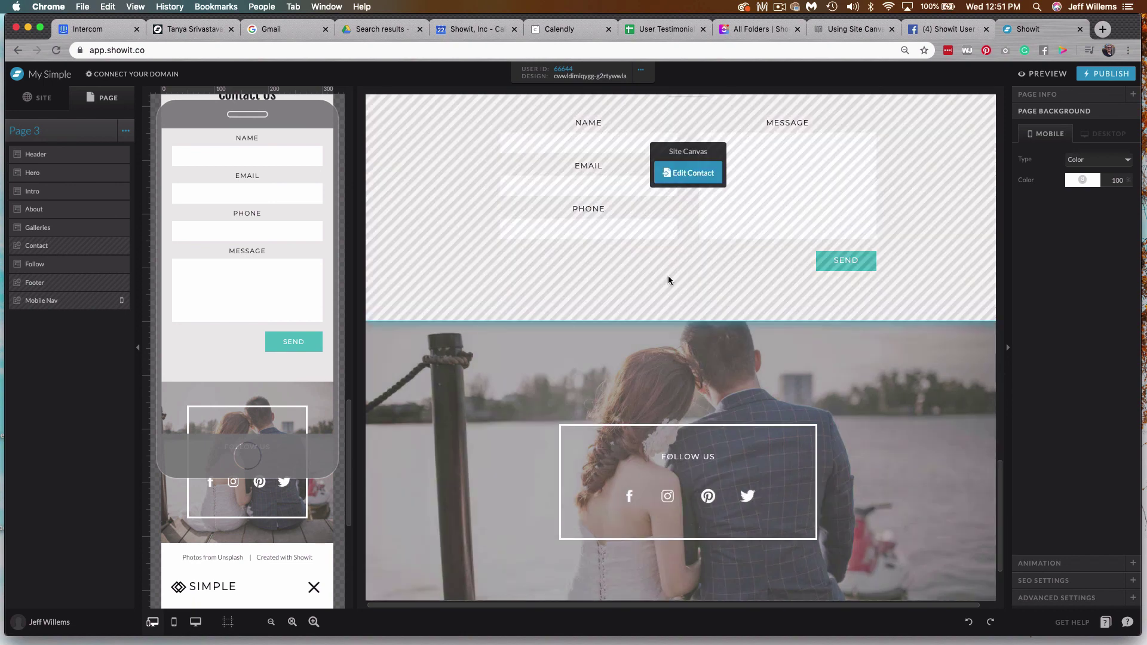